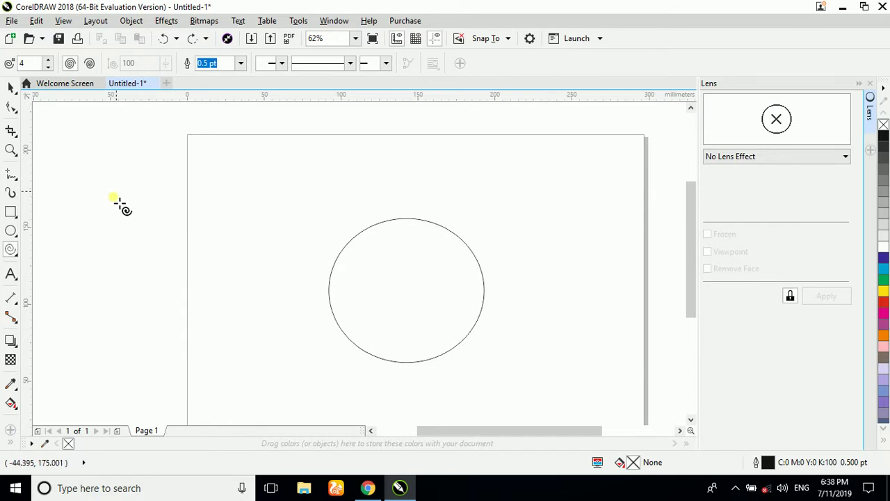
Step: Add two-line artistic text beside the circle reading "How to arch text" and "It is very easy to do it."
left_click(12, 275)
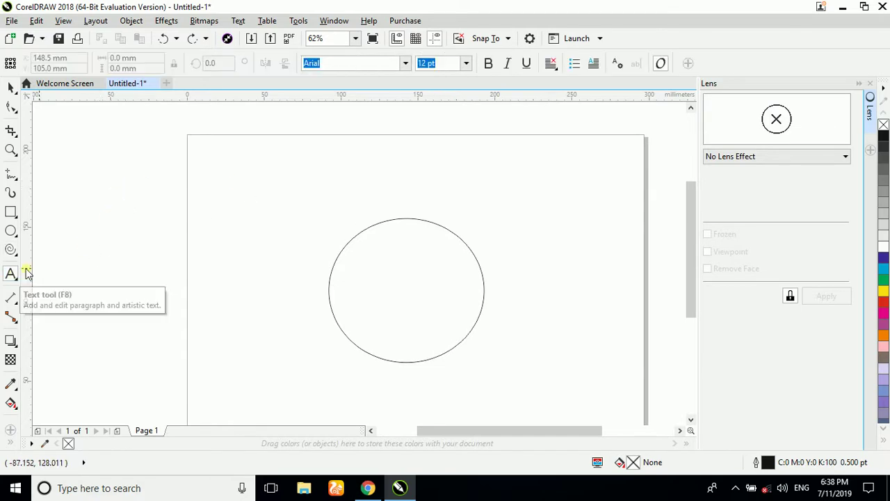
left_click(102, 199)
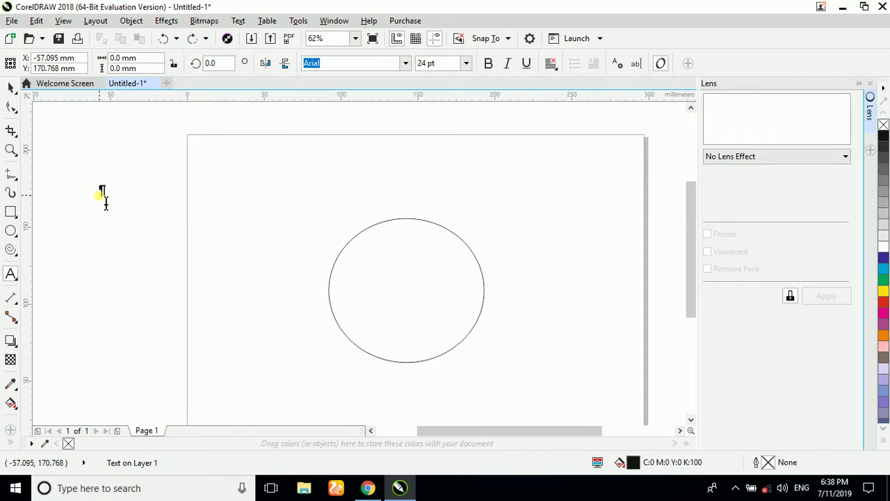
type("How")
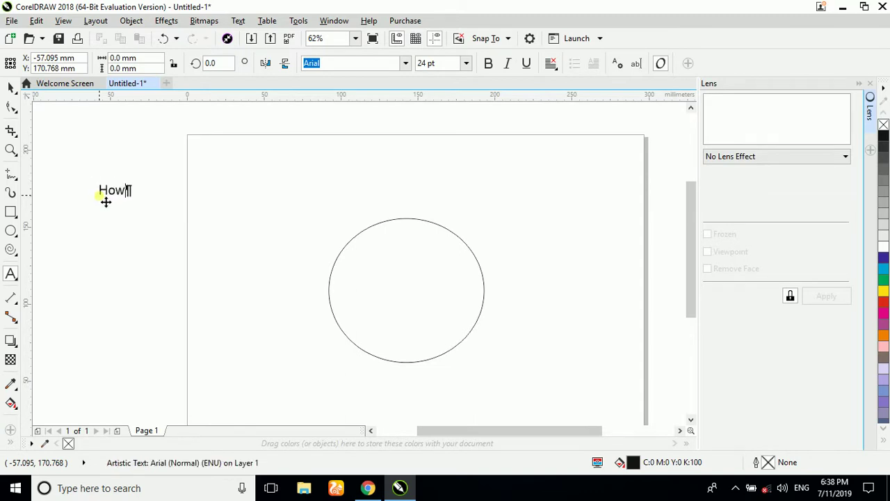
type(" to arch te")
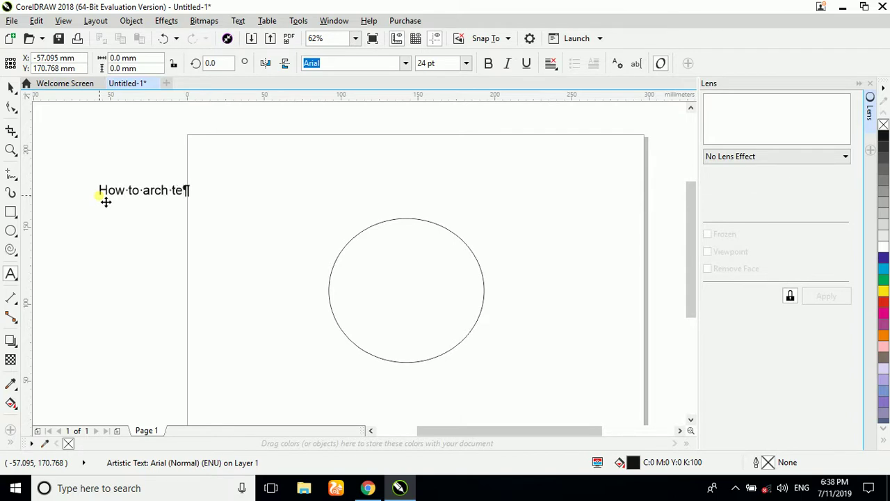
type("xt")
type("This")
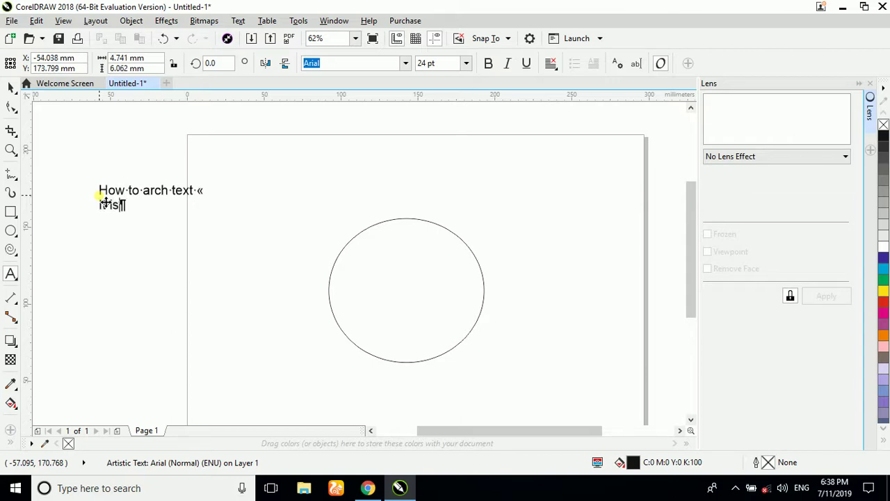
type(" very easy ")
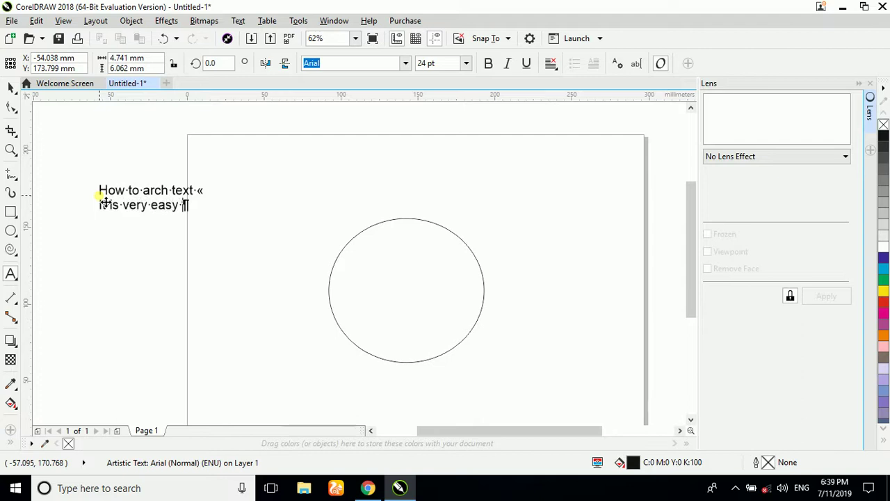
type("to do it.")
key("Escape")
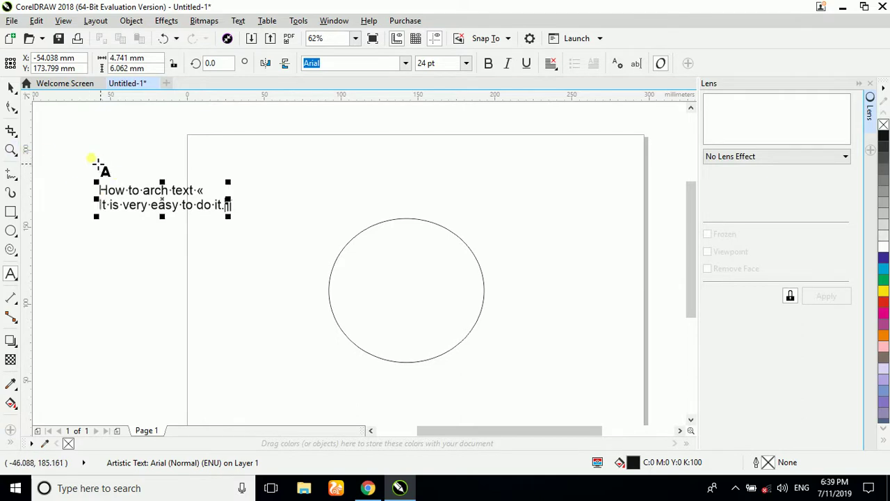
Step: Enlarge the two-line text proportionally to about 154 mm wide, roughly 46 pt, and deselect it
left_click(11, 87)
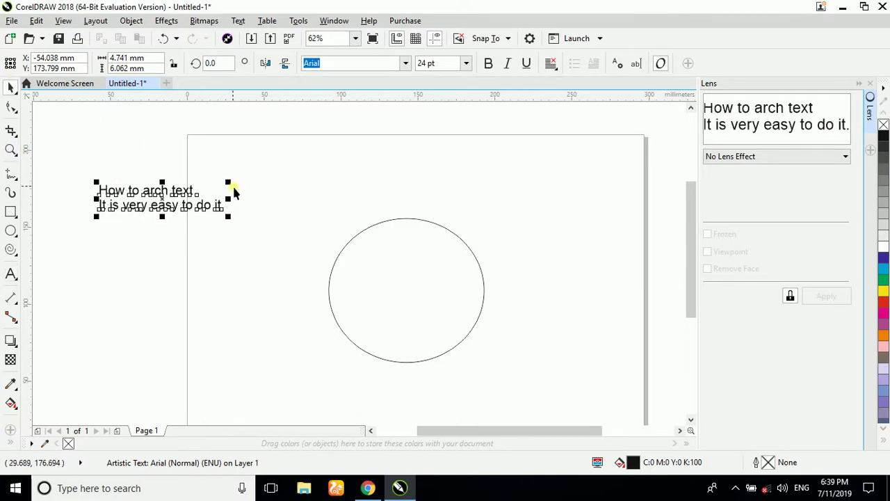
left_click_drag(230, 217, 342, 278)
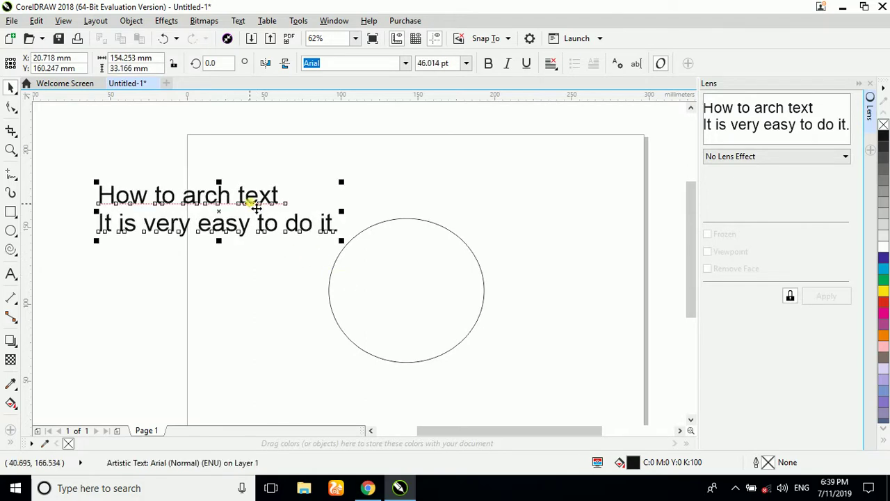
left_click(297, 160)
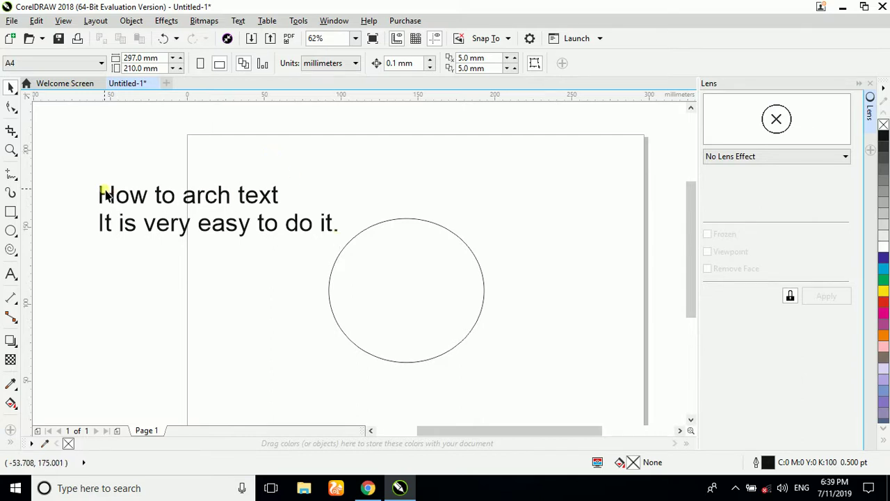
left_click_drag(87, 184, 334, 246)
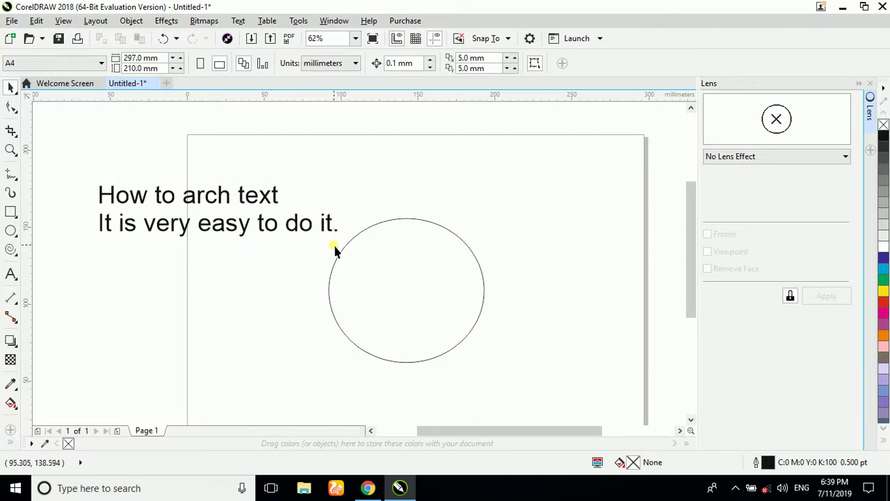
right_click(334, 246)
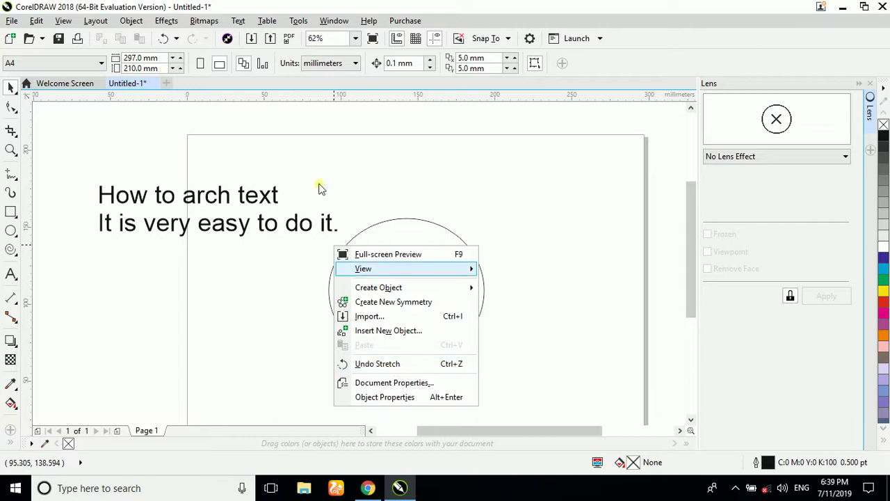
left_click(341, 175)
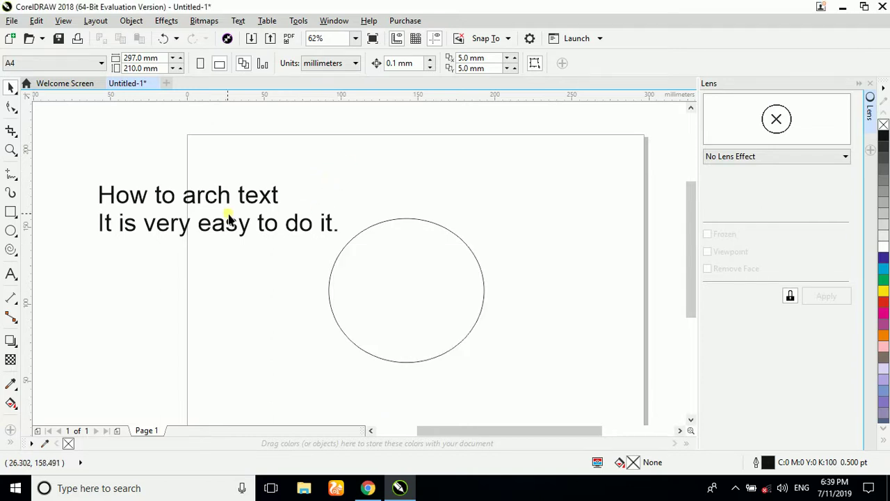
left_click_drag(226, 208, 301, 174)
left_click(12, 89)
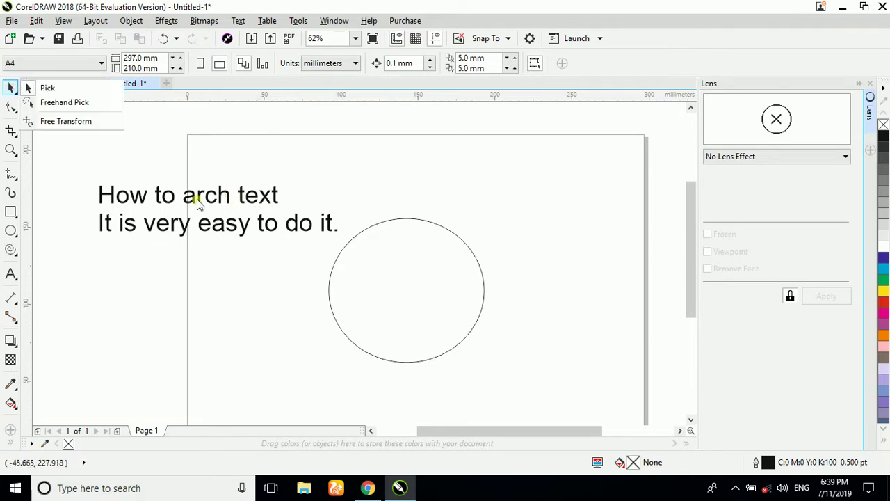
left_click(208, 205)
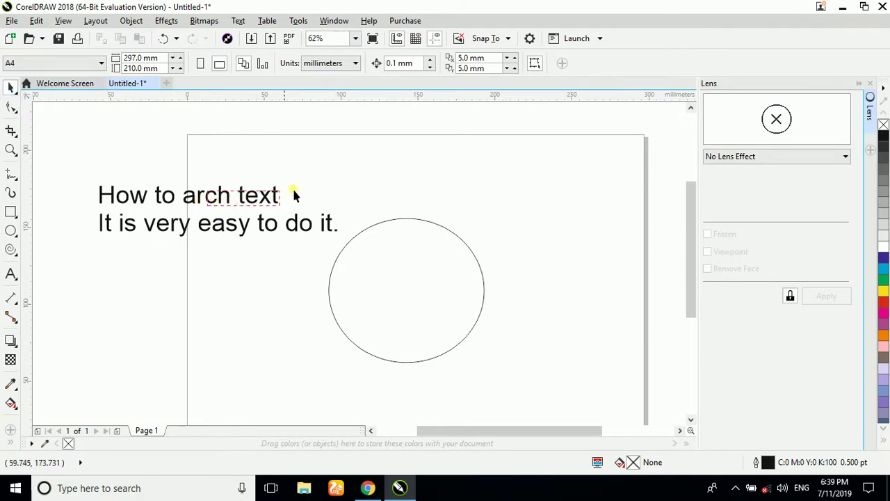
left_click_drag(179, 201, 258, 195)
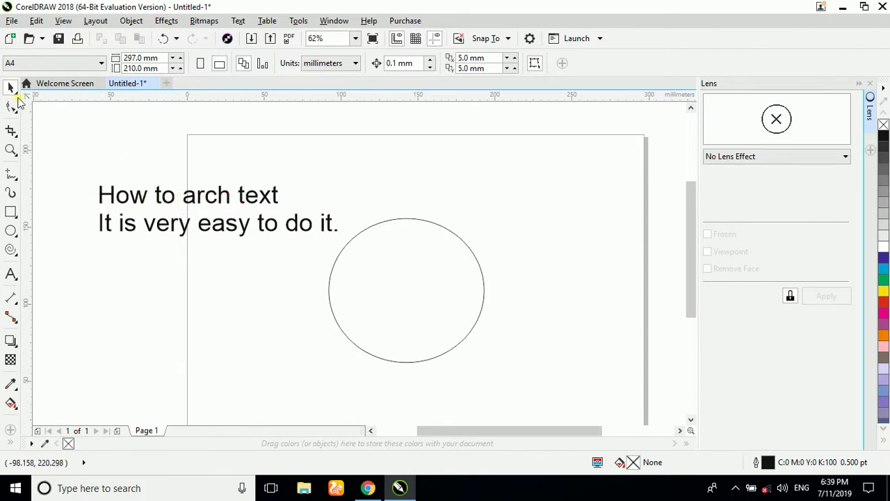
Step: Select the two-line text and move it onto the page directly above the circle
double_click(142, 226)
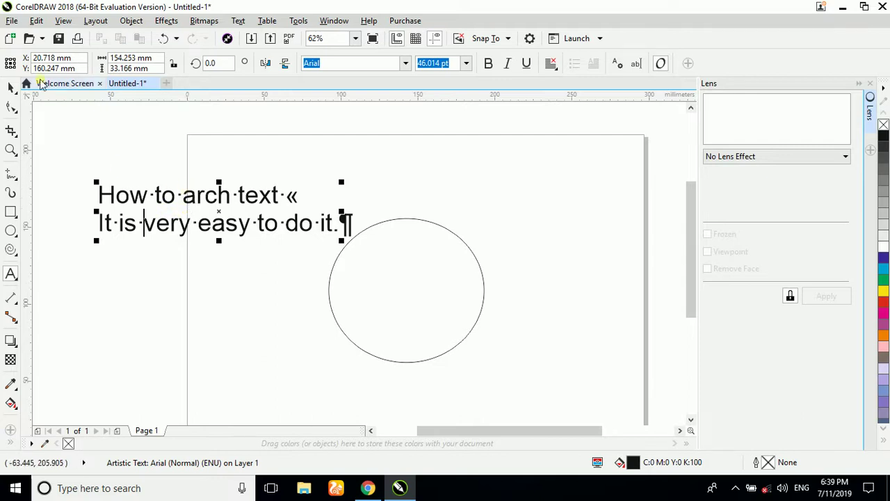
left_click(11, 86)
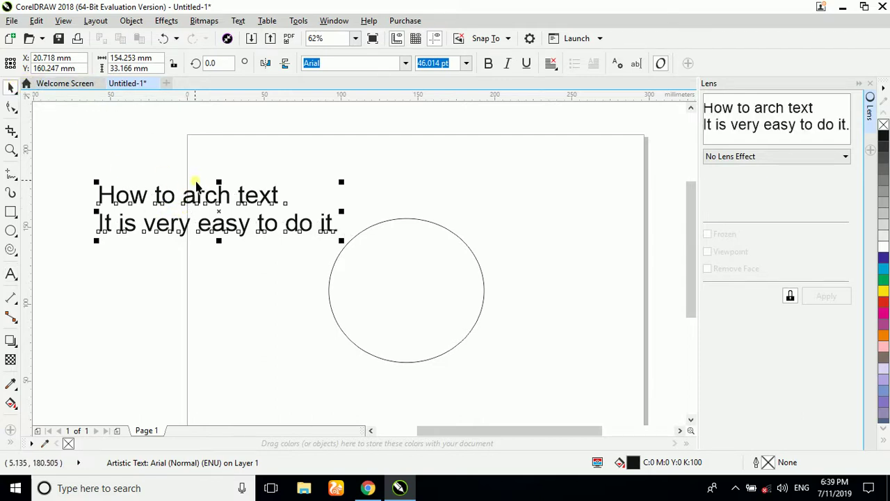
left_click_drag(195, 192, 387, 173)
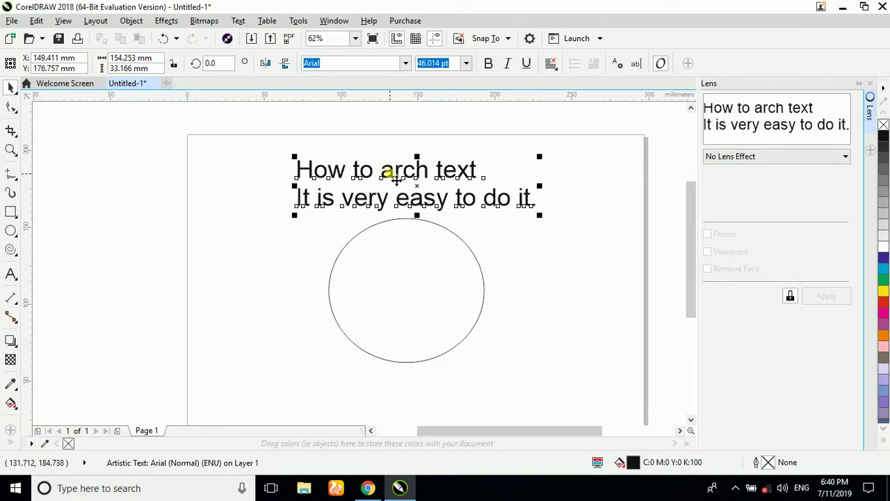
left_click_drag(396, 178, 395, 184)
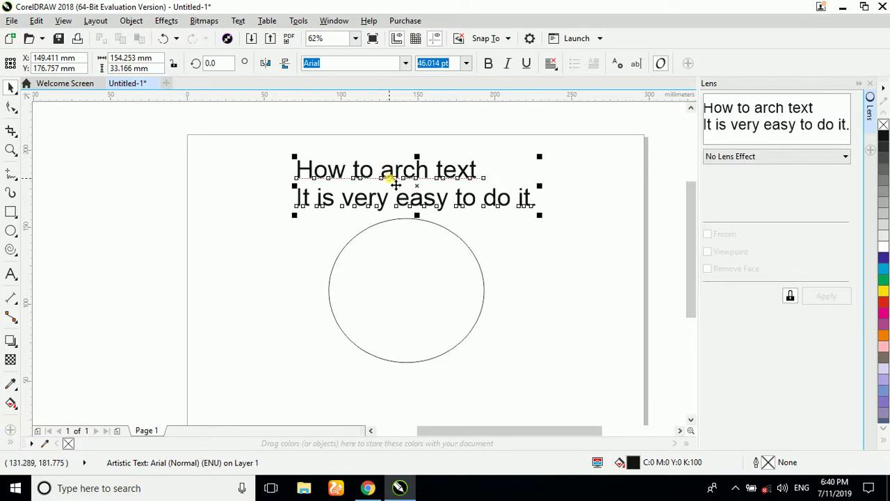
key("Escape")
Step: Select the circle together with the two-line text and fit the text to the circle's path
left_click(418, 297)
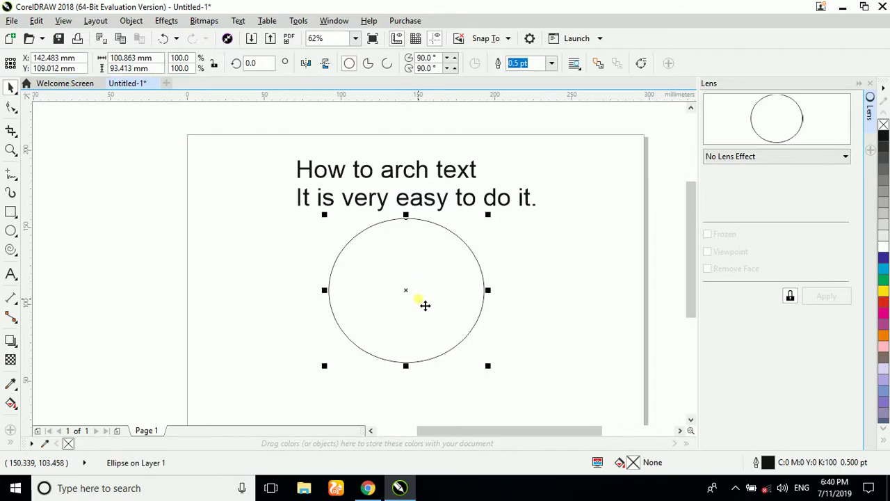
left_click(429, 198, "shift")
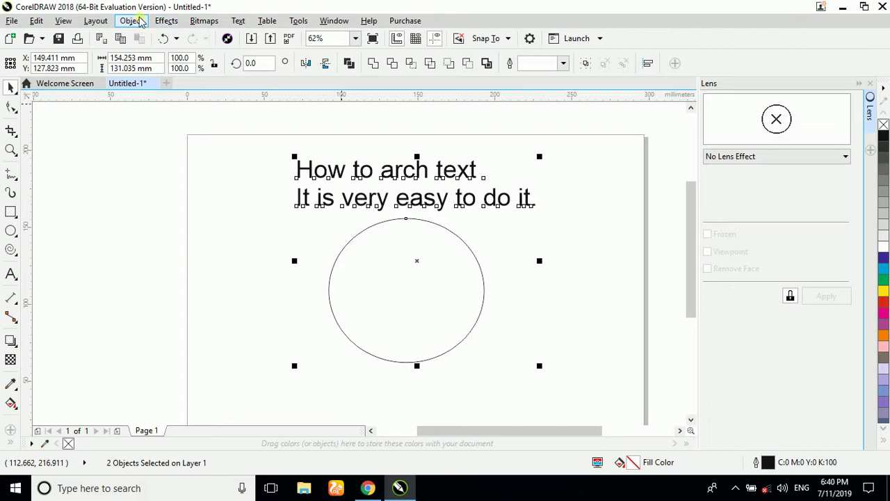
left_click(240, 21)
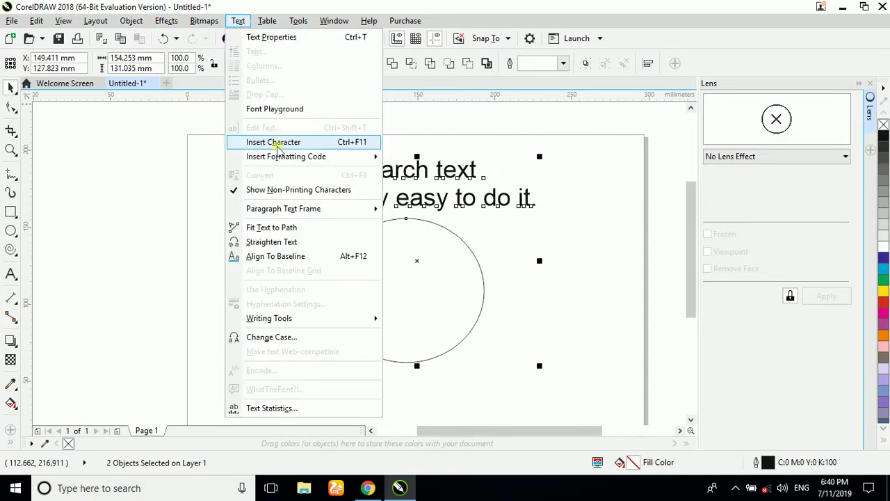
left_click(292, 231)
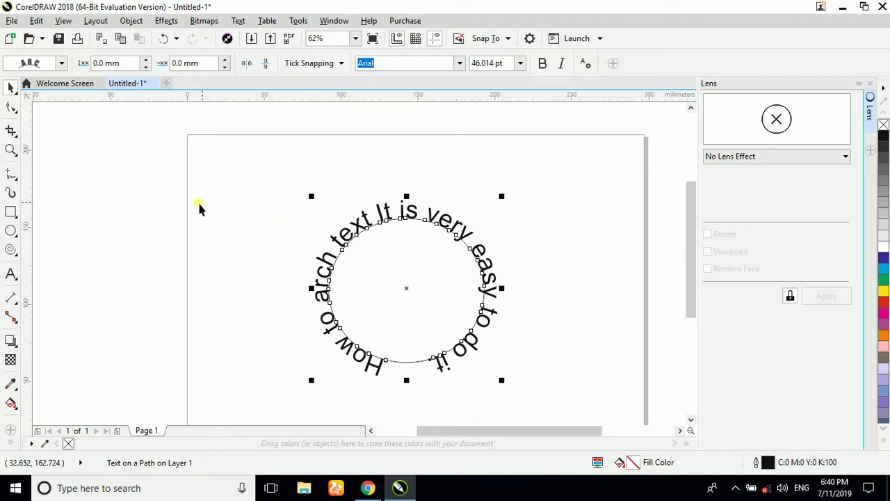
Step: Draw a second ellipse beside the arched text and enlarge it to about 110 by 91 mm
left_click(11, 231)
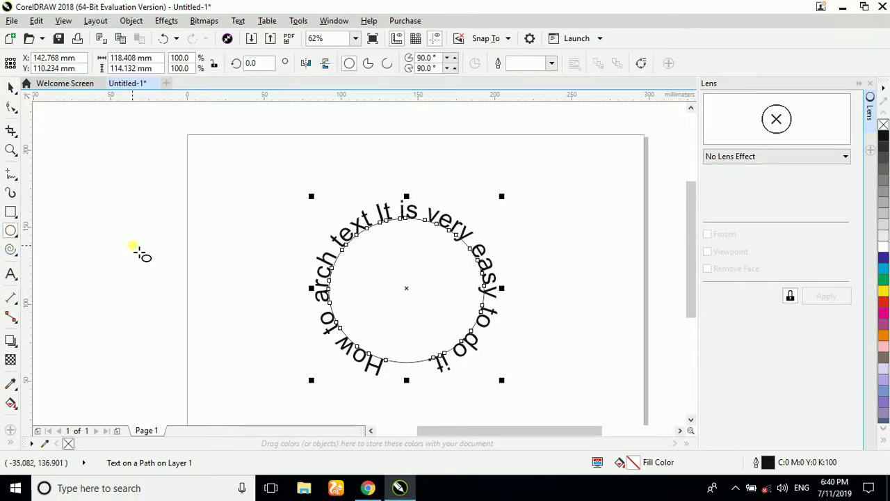
left_click_drag(136, 241, 202, 322)
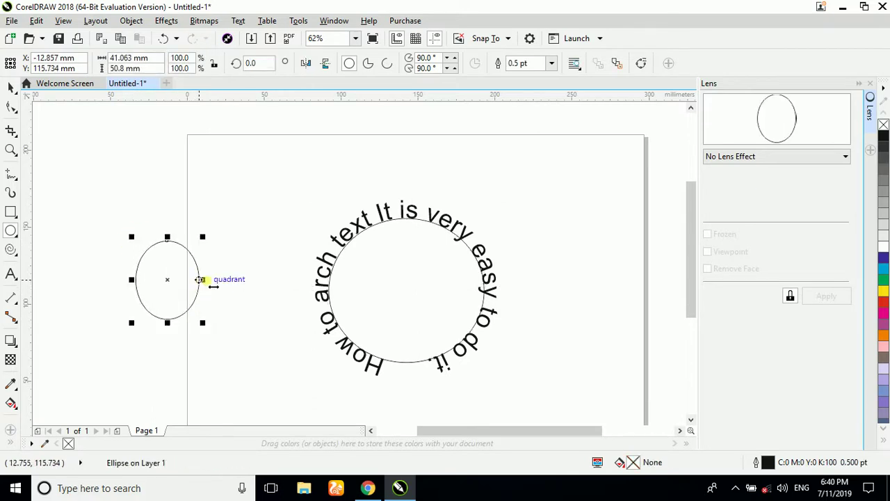
left_click_drag(209, 281, 236, 282)
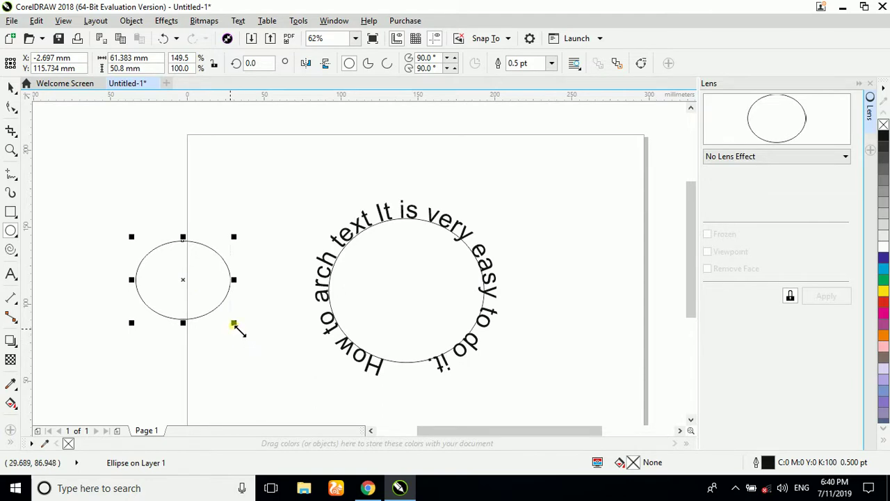
left_click_drag(234, 324, 310, 415)
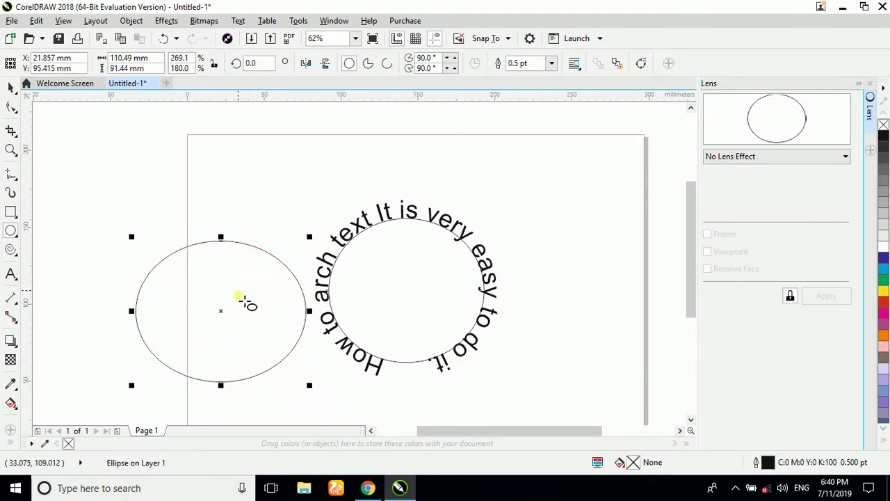
Step: Start text on the second ellipse's outline and enter "Arching text or Curving Writing is easy."
left_click(12, 274)
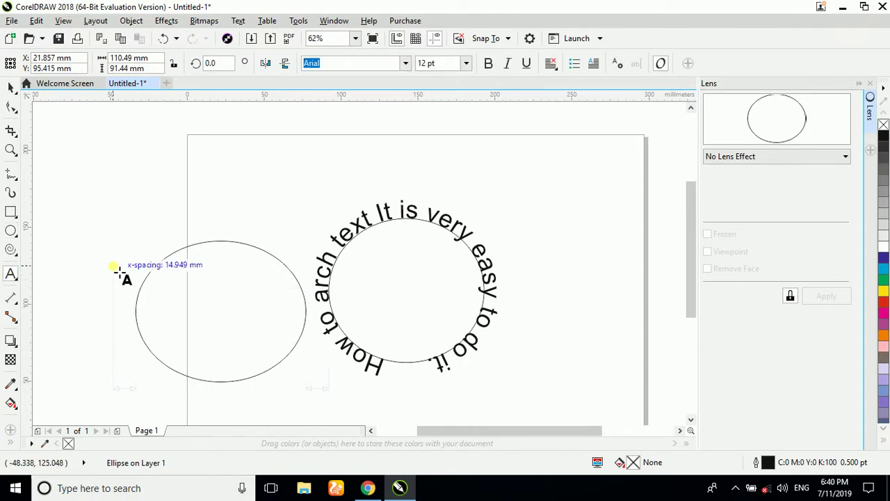
left_click(163, 272)
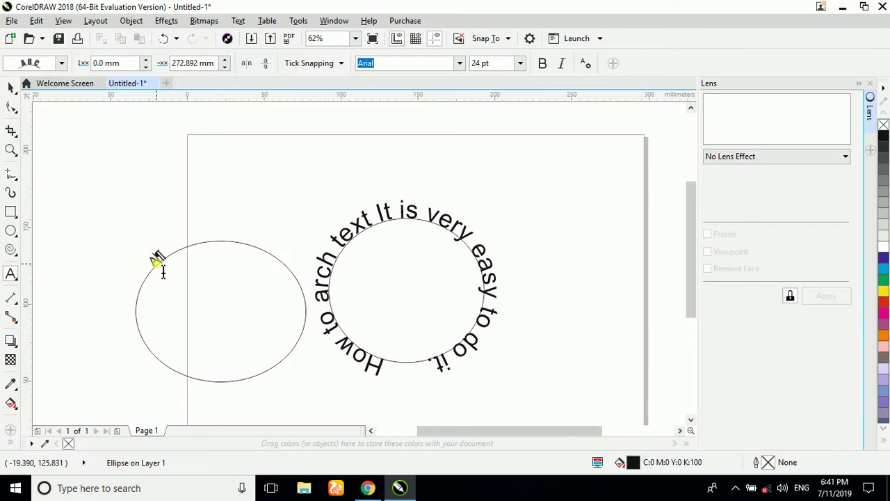
left_click(162, 271)
type("Arching it")
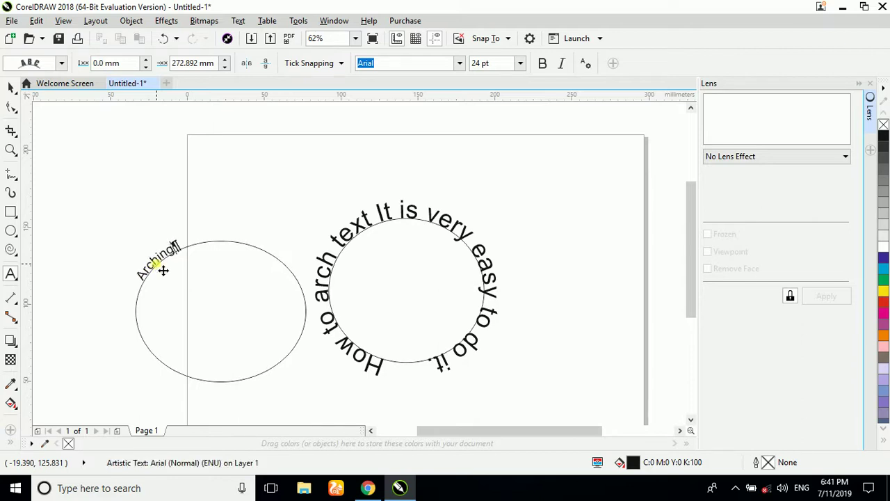
type("e")
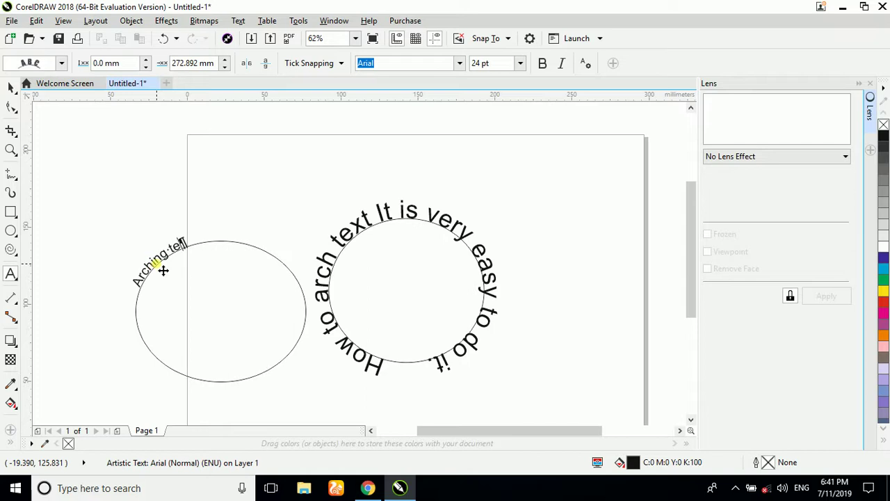
type("xt or")
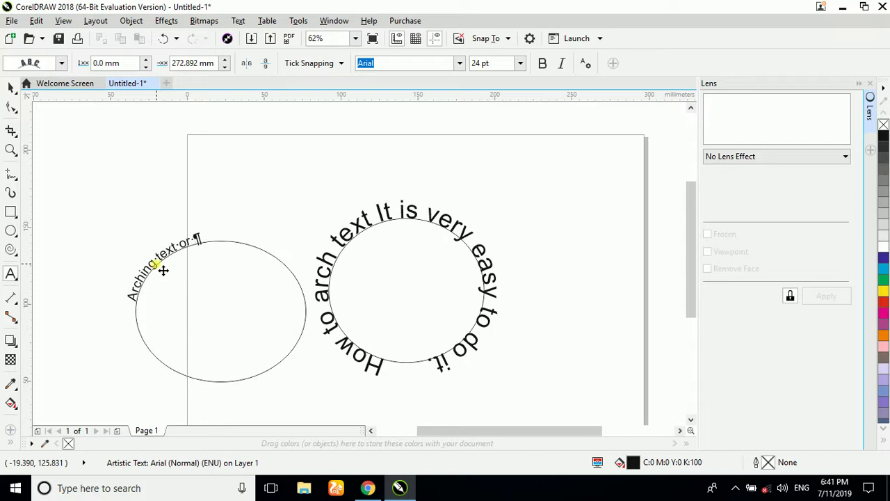
type("C")
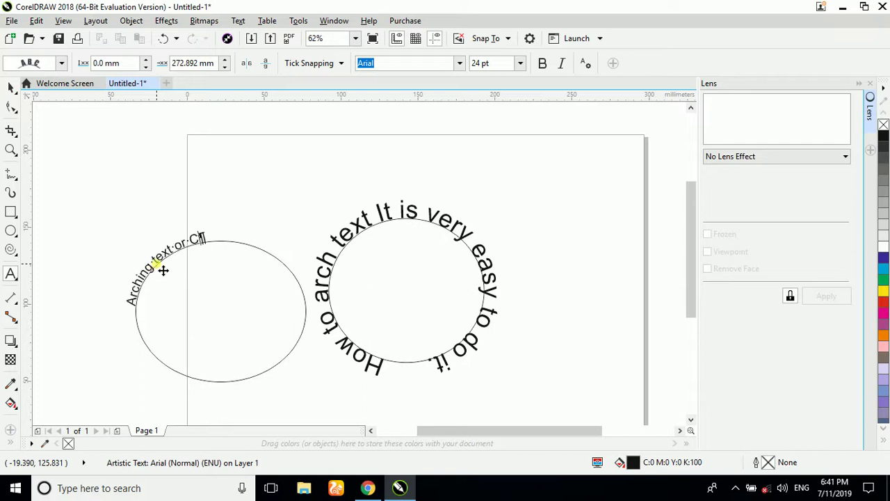
type("urvin")
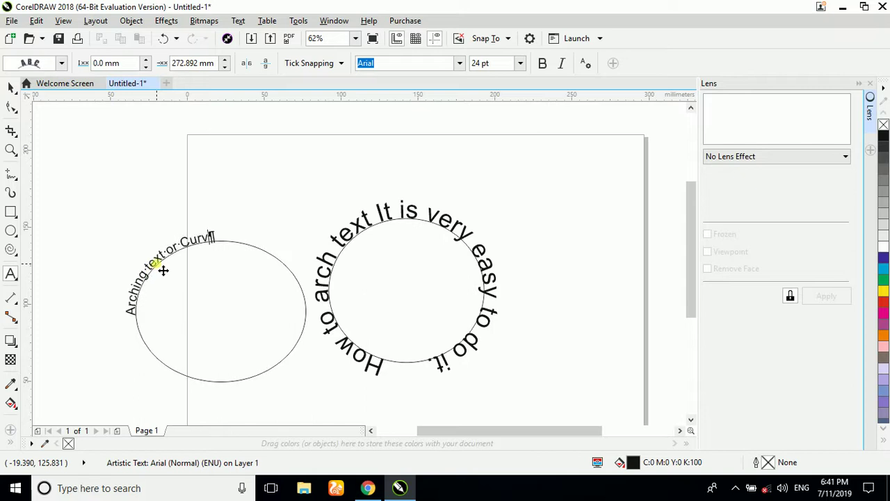
type("g ")
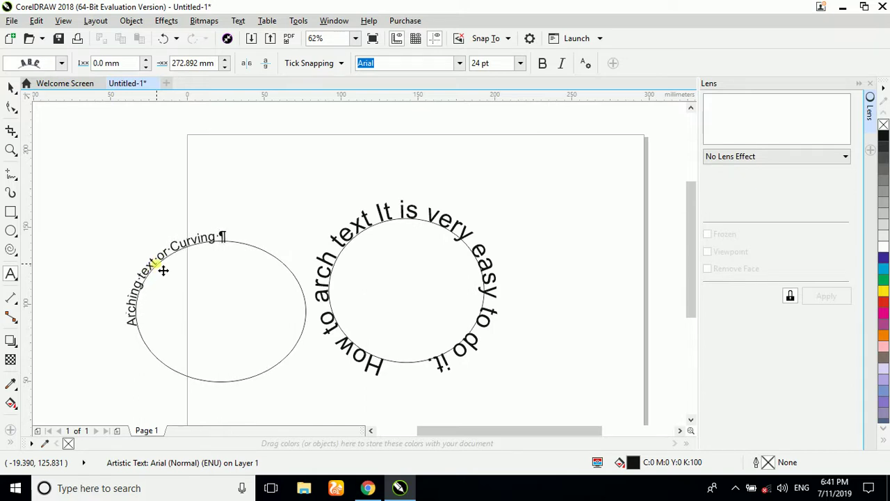
type("Writing")
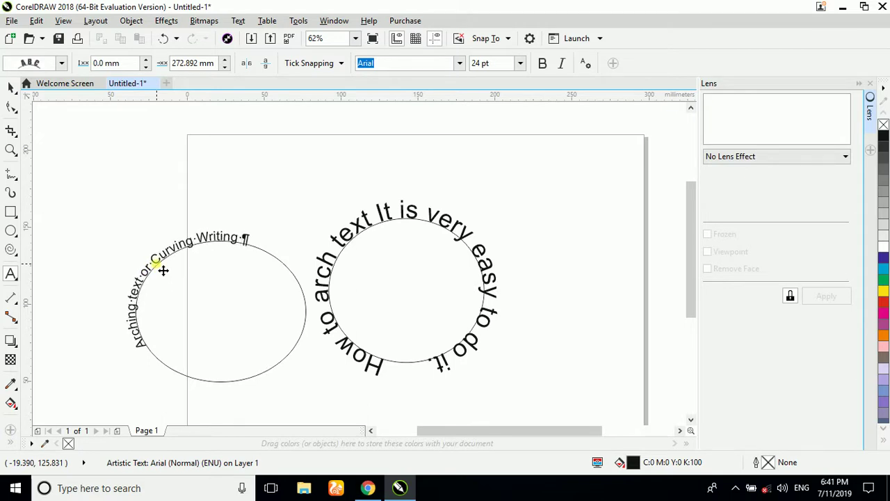
type(" is eas")
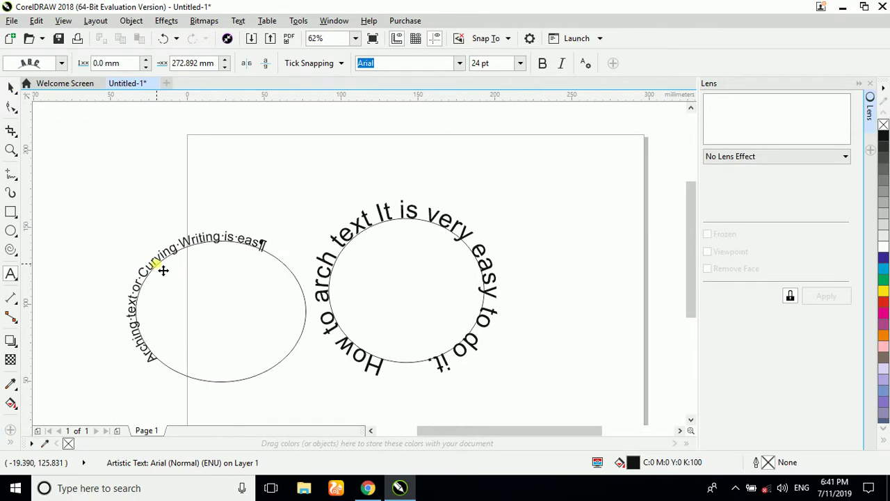
type("y. T")
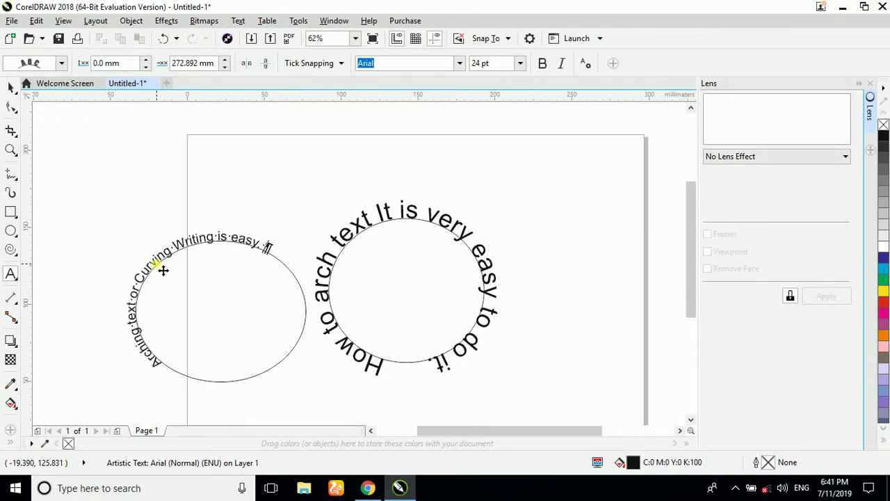
Step: Continue the text along the second ellipse with "There are many ways to arch the text" and leave text editing with nothing selected
type("her")
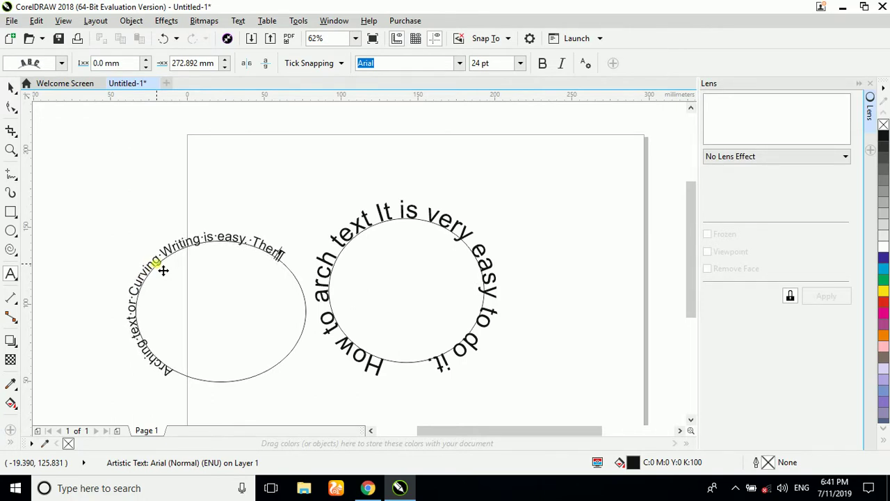
type("e ")
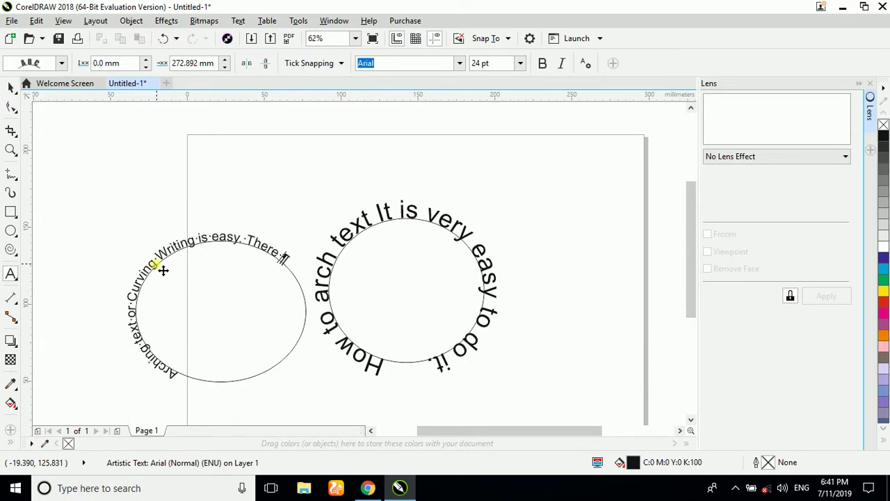
type("are")
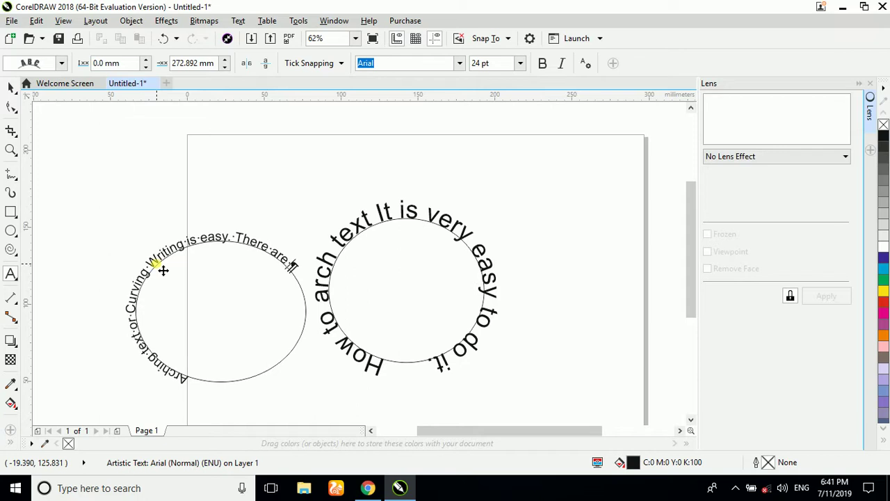
type(" may")
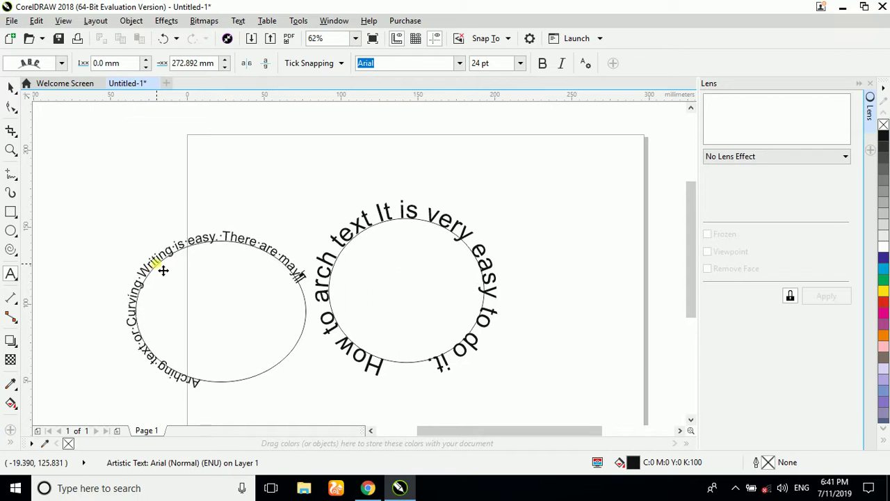
key("BackSpace")
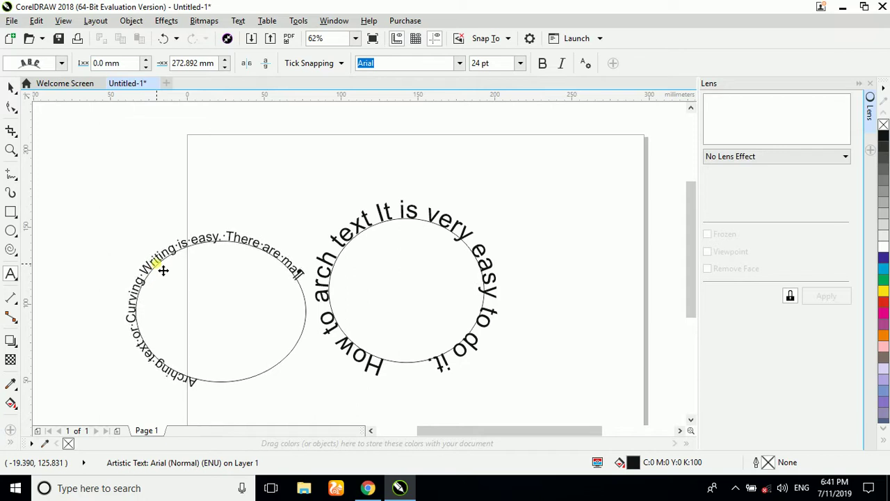
type("ny ")
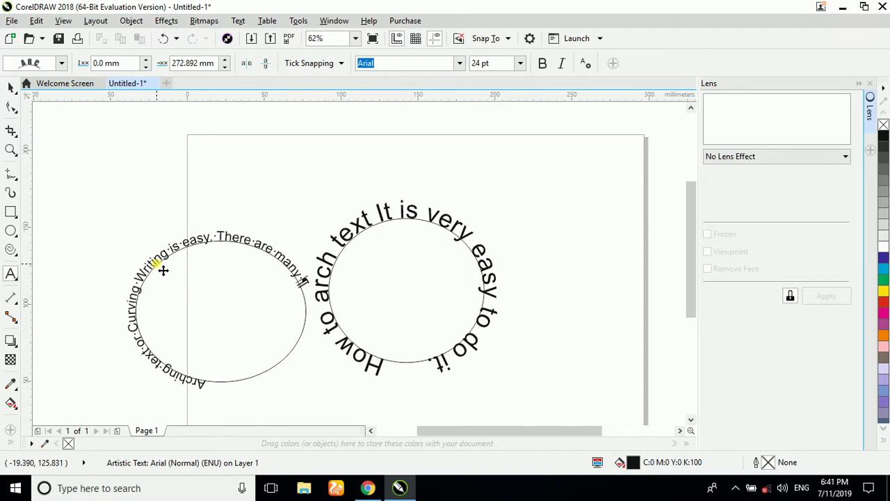
type("ways")
type("to ")
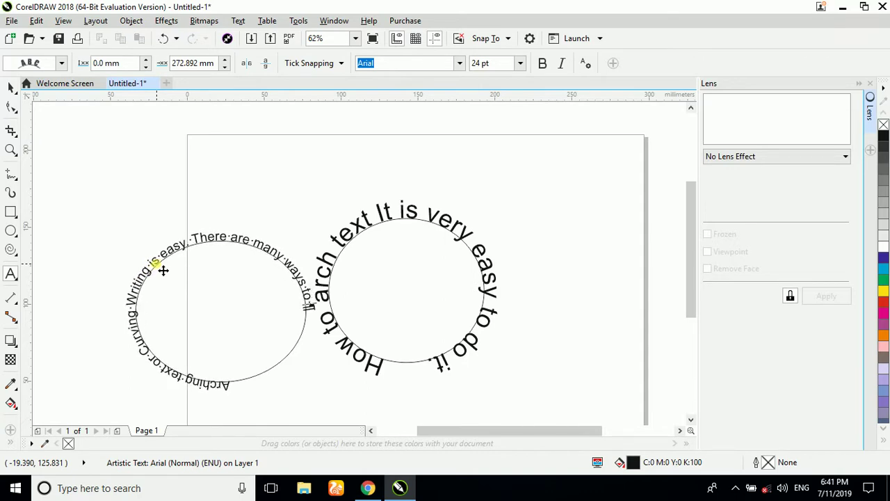
type("do")
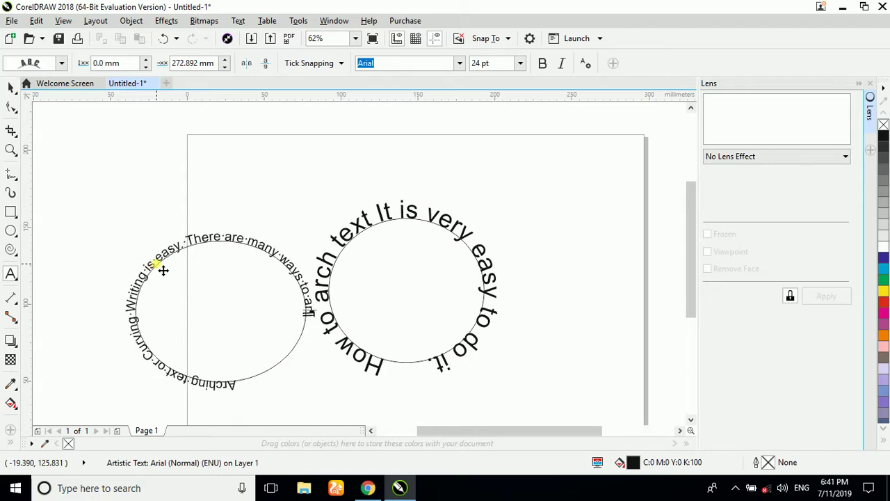
type("rch the ")
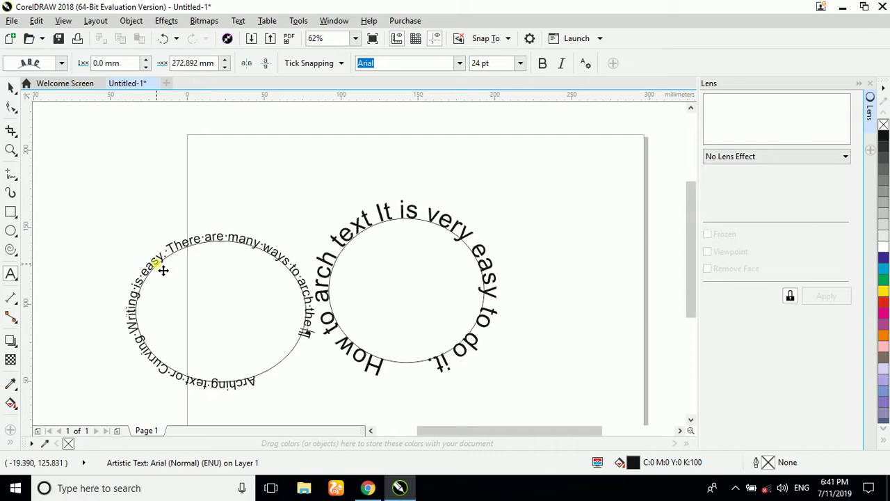
type("text")
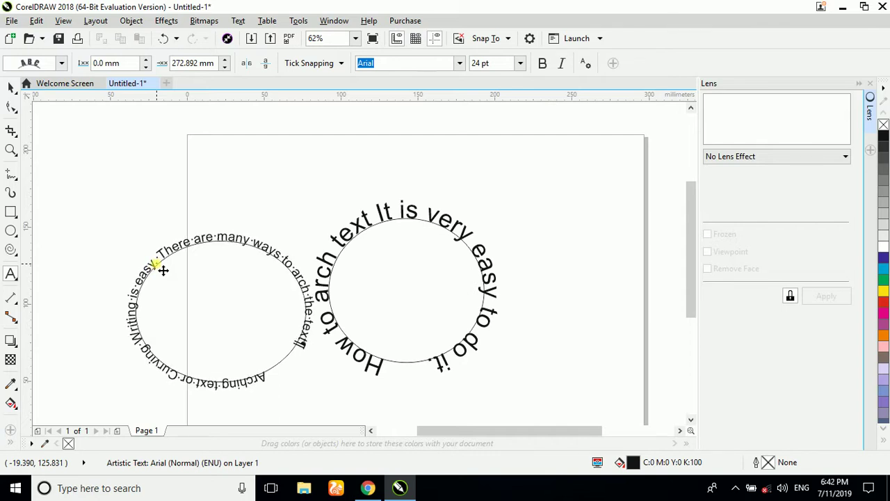
key("Escape")
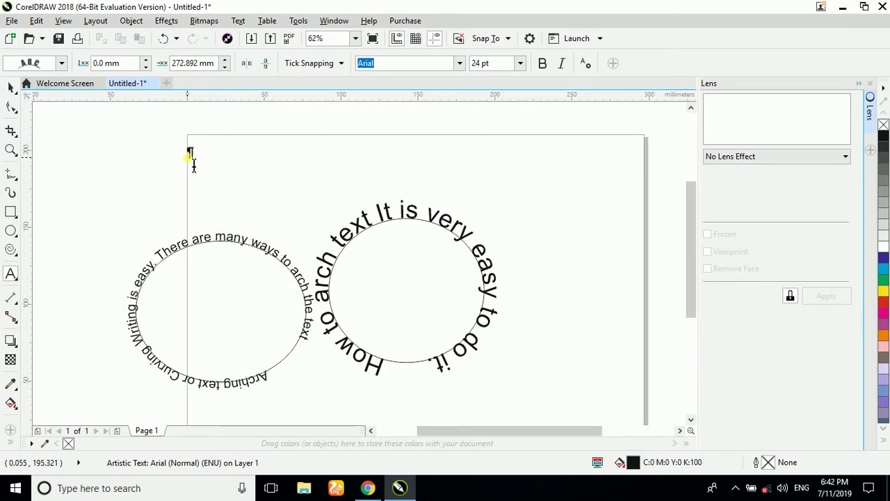
left_click(188, 152)
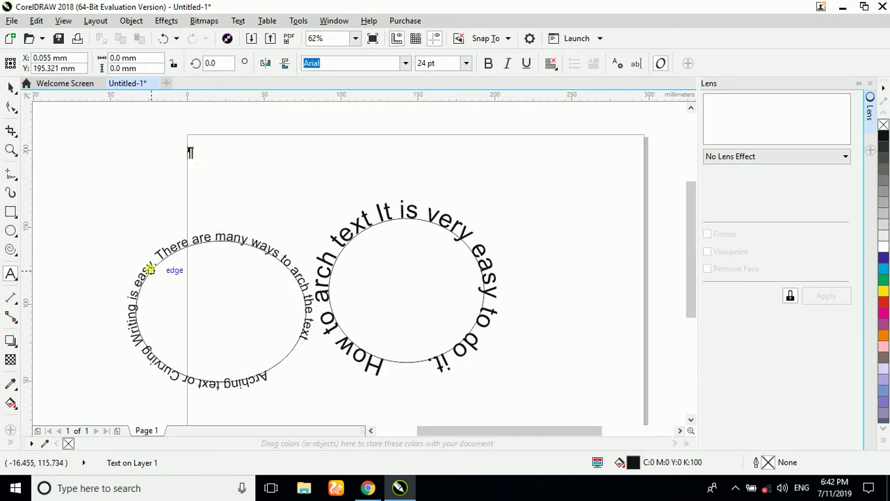
left_click(11, 87)
left_click(276, 334)
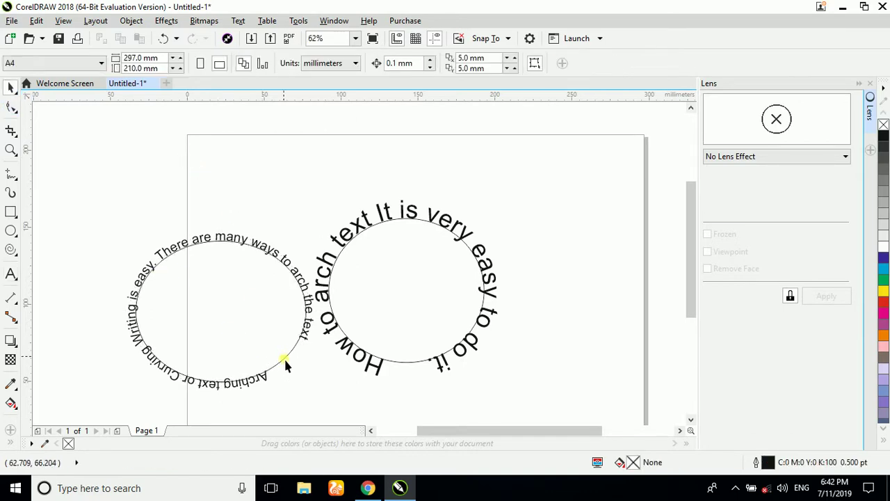
Step: Scale the second ellipse and its text to 107.5%, about 119 by 98 mm for the ellipse, and move it upward
left_click(278, 356)
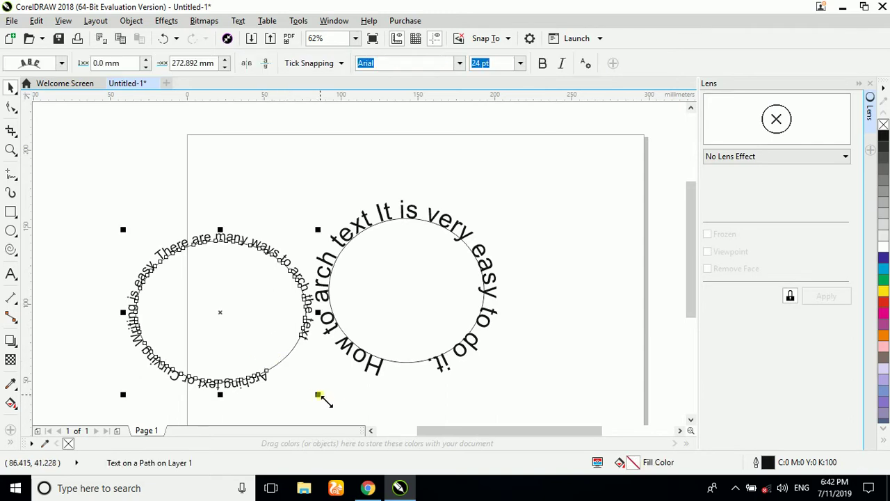
left_click_drag(321, 397, 422, 413)
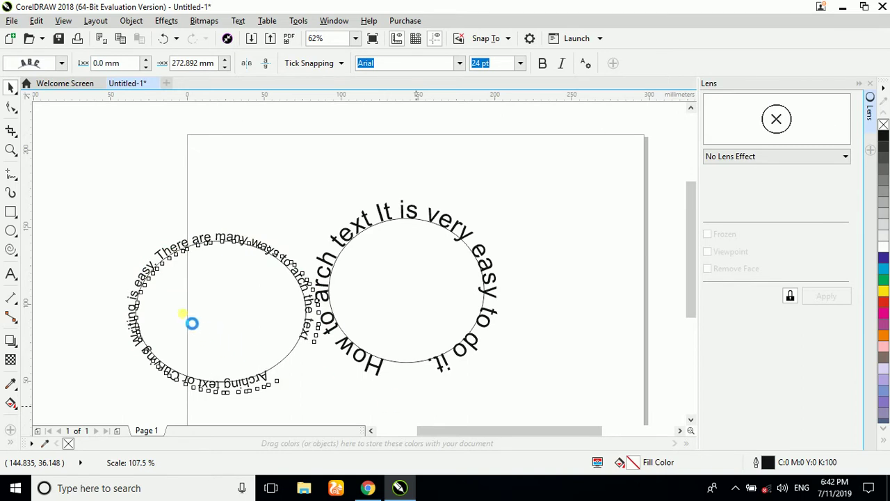
left_click_drag(234, 315, 202, 223)
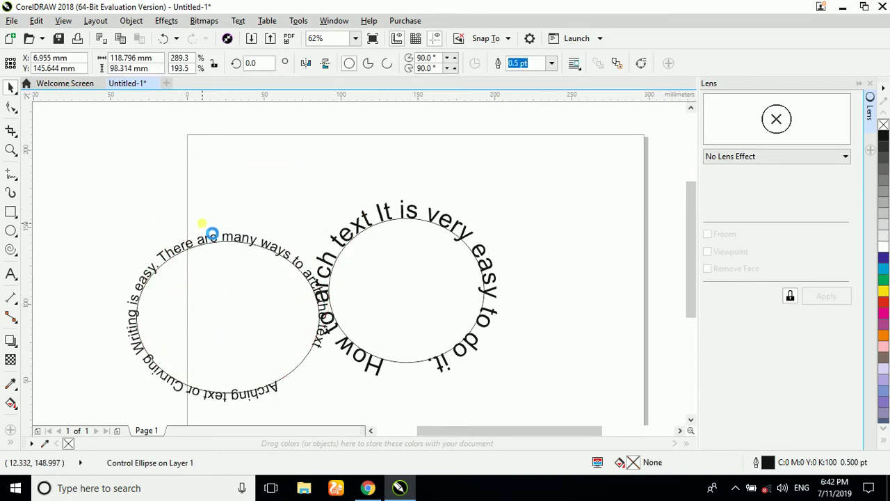